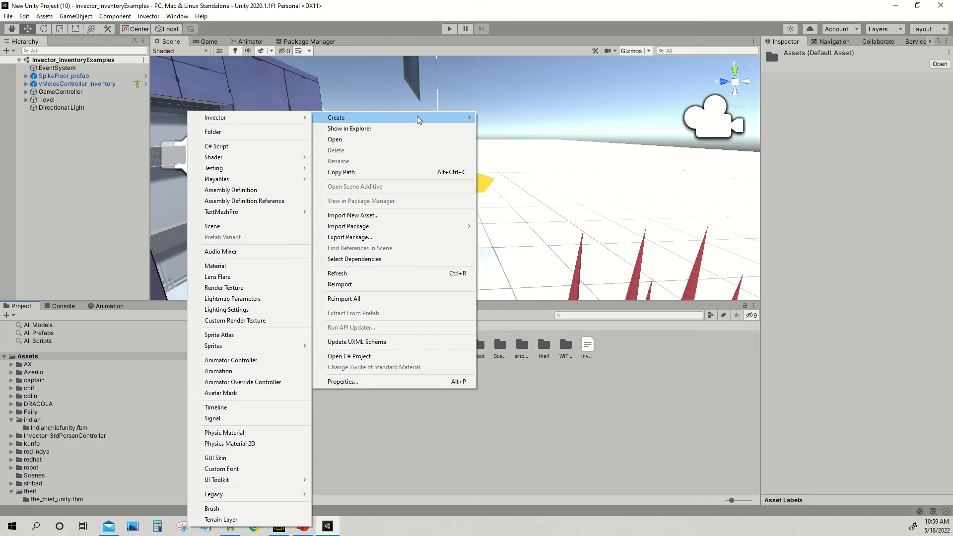
# Create a folder named teacher in Assets and open it
pyautogui.click(230, 133)
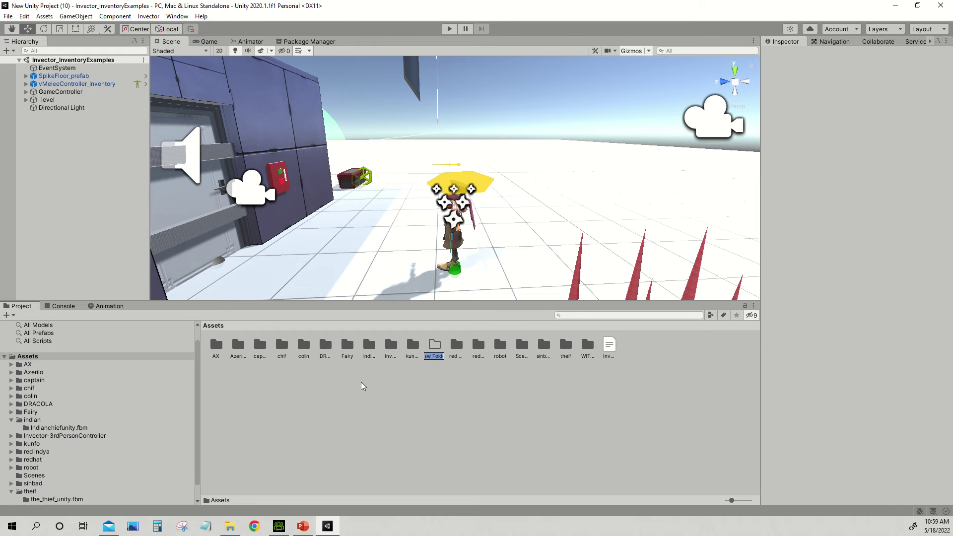
pyautogui.write('teacher')
pyautogui.press('Return')
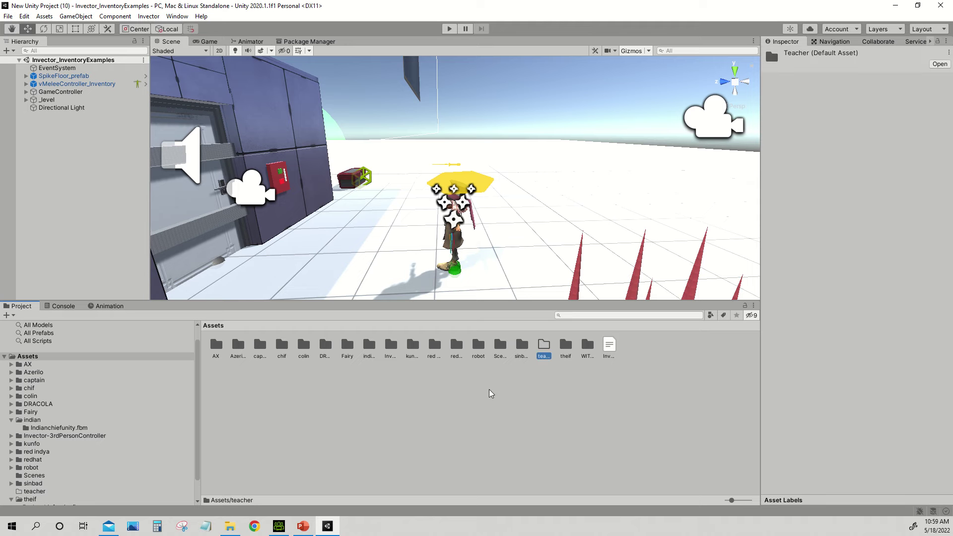
pyautogui.doubleClick(545, 348)
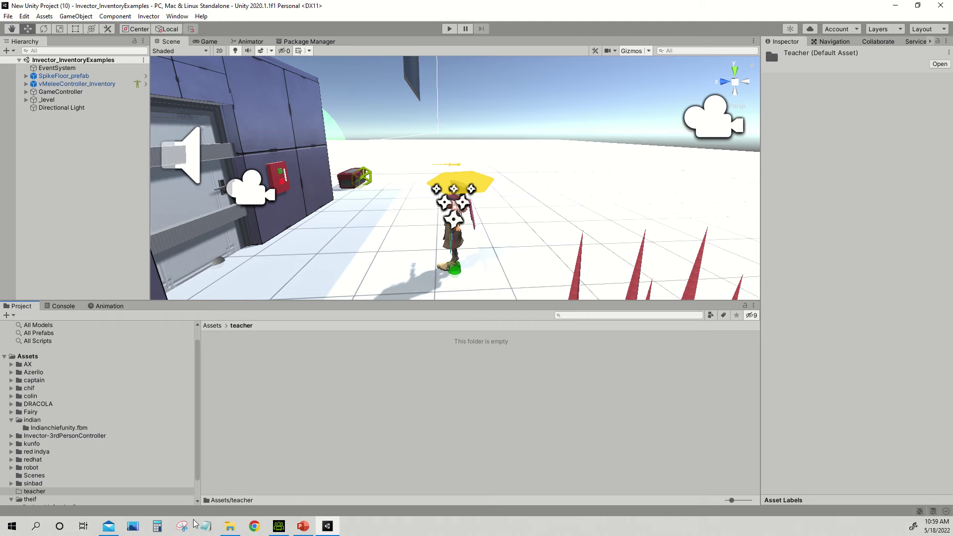
# Import the teacher_unity.fbm folder and teacher_unity.json from File Explorer's teacher unity folder into the project's teacher folder
pyautogui.click(228, 525)
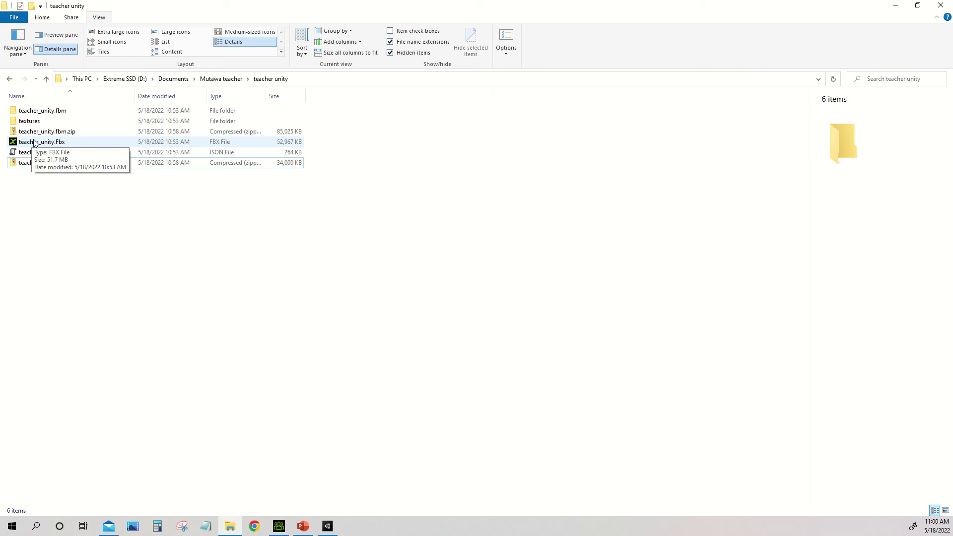
pyautogui.click(44, 113)
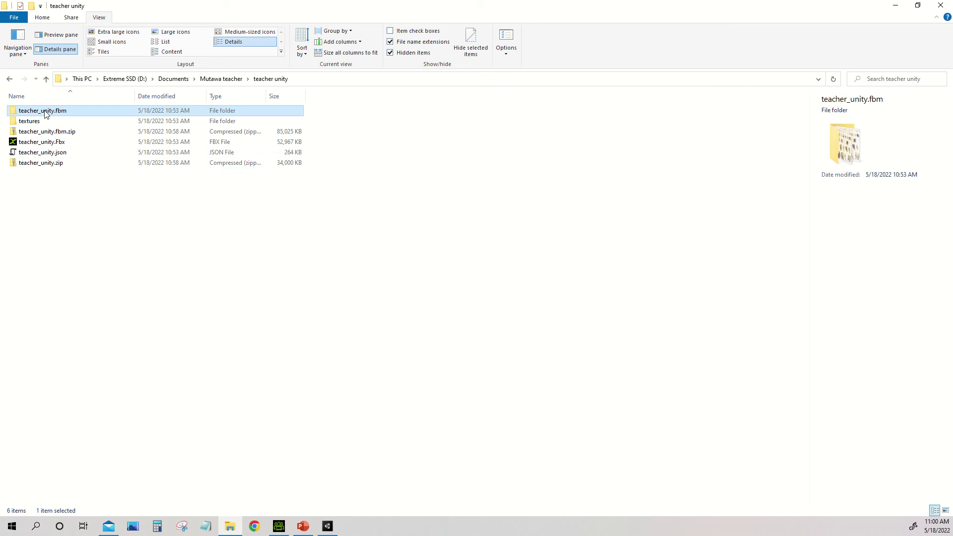
pyautogui.keyDown('ctrl'); pyautogui.click(49, 153); pyautogui.keyUp('ctrl')
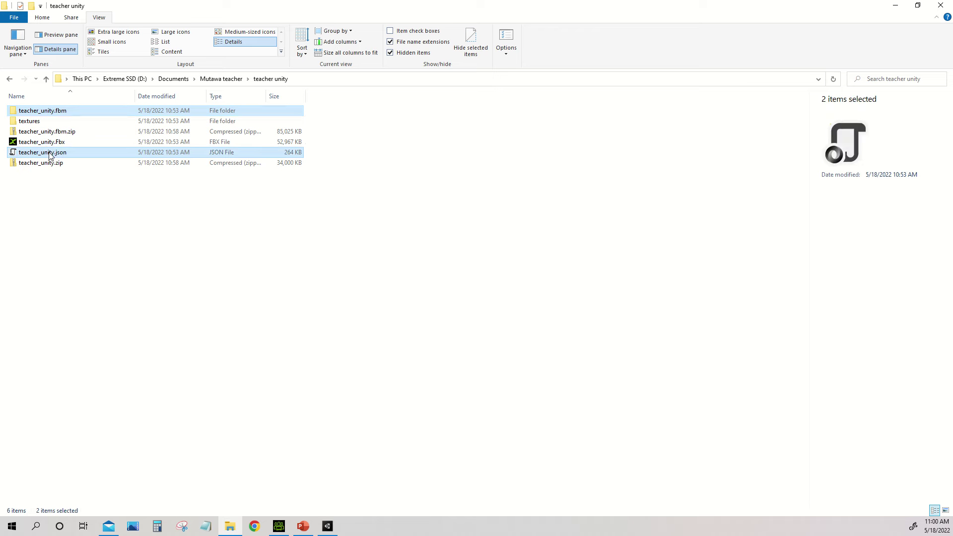
pyautogui.moveTo(49, 155); pyautogui.dragTo(324, 359)
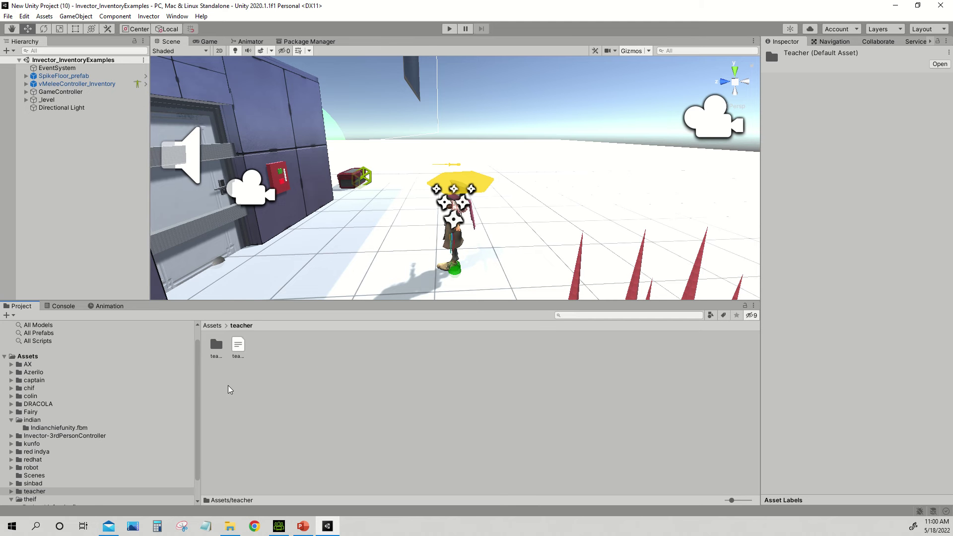
# Import teacher_unity.Fbx from File Explorer into the teacher folder and fix the normal map settings of its textures
pyautogui.click(230, 526)
pyautogui.click(55, 210)
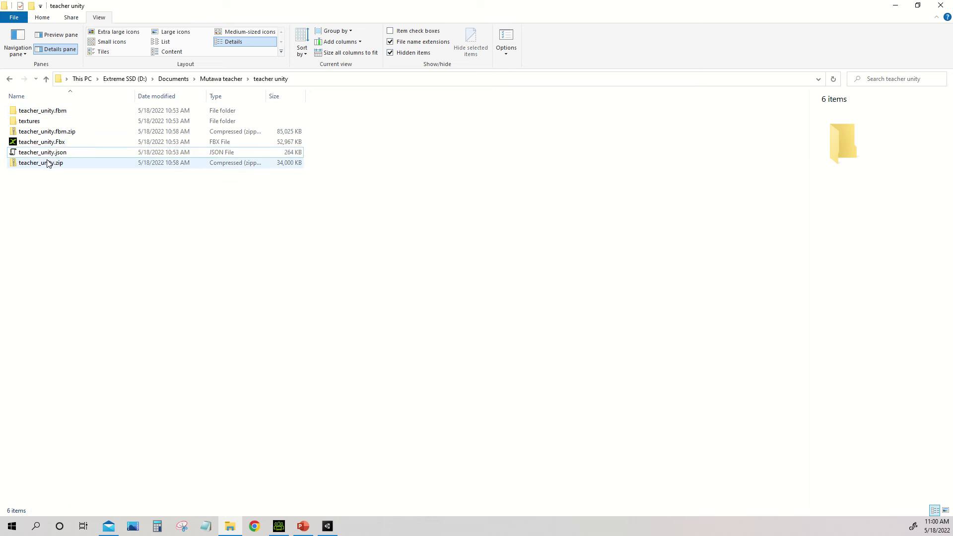
pyautogui.moveTo(31, 144); pyautogui.dragTo(272, 354)
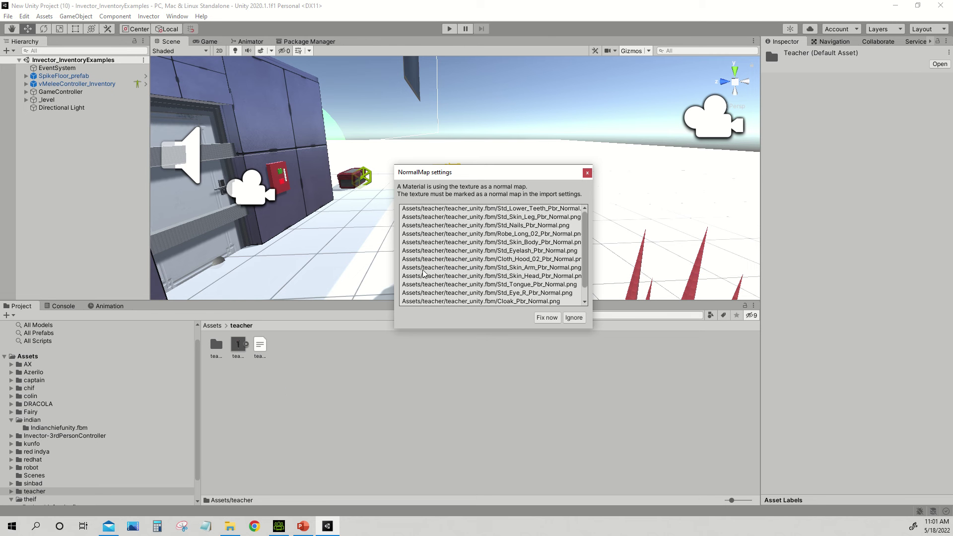
pyautogui.click(553, 319)
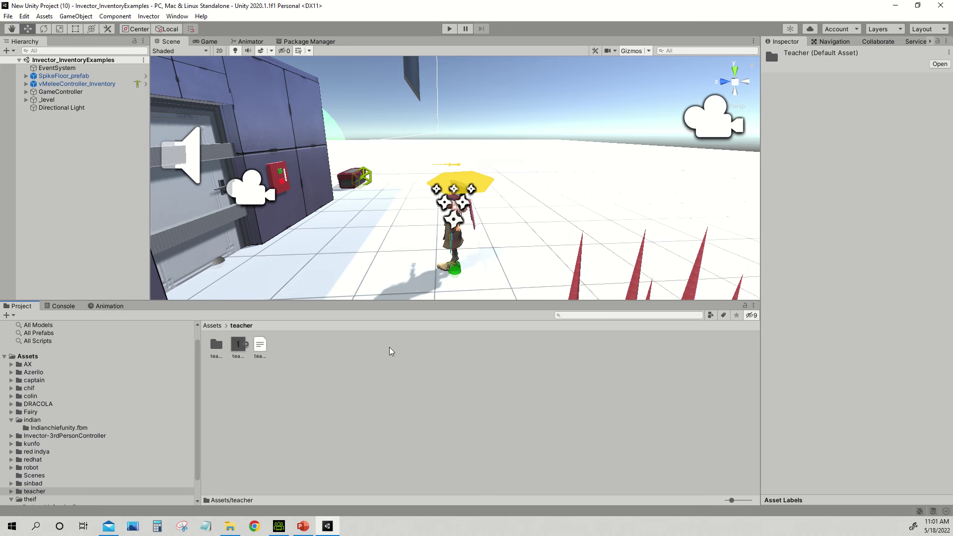
# Extract the materials of the imported teacher_unity model into the teacher_unity.fbm folder
pyautogui.click(247, 344)
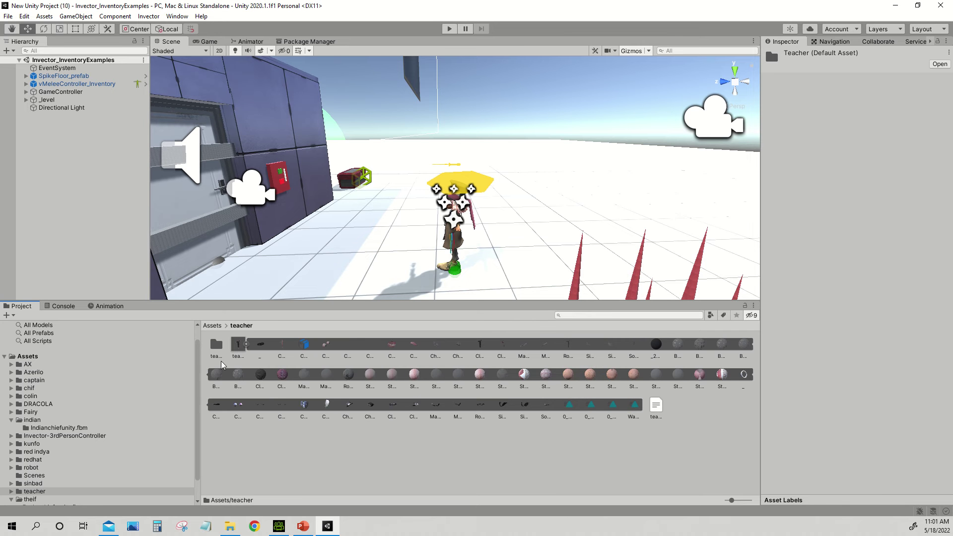
pyautogui.click(246, 344)
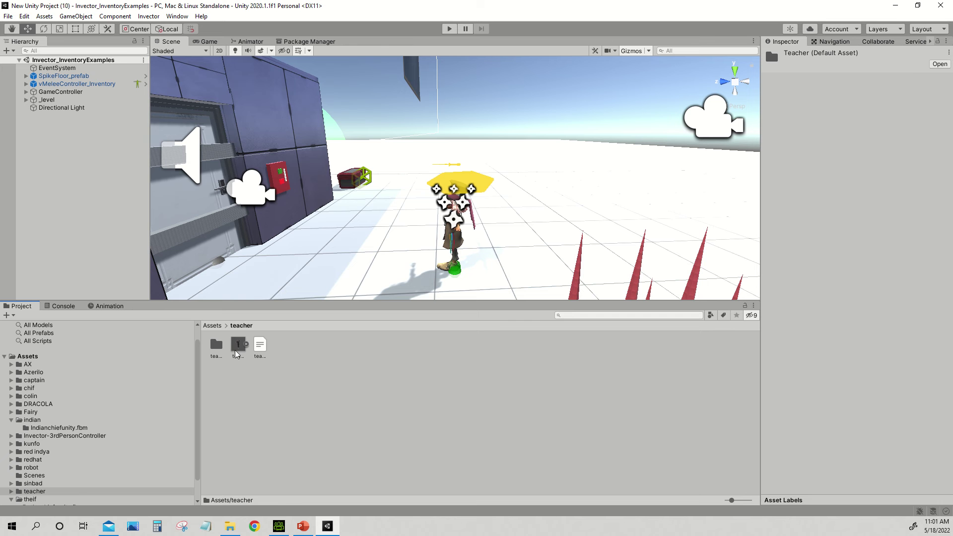
pyautogui.click(238, 350)
pyautogui.rightClick(237, 344)
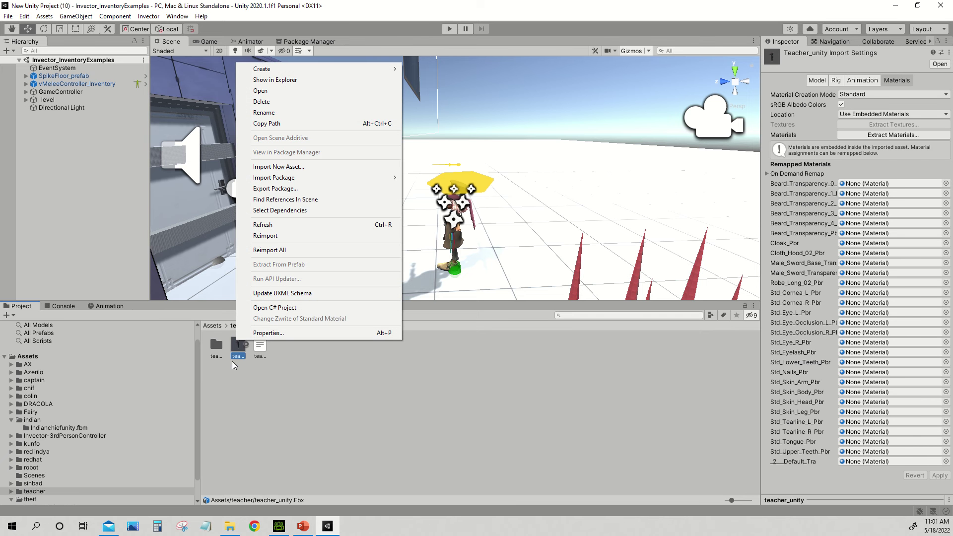
pyautogui.click(233, 379)
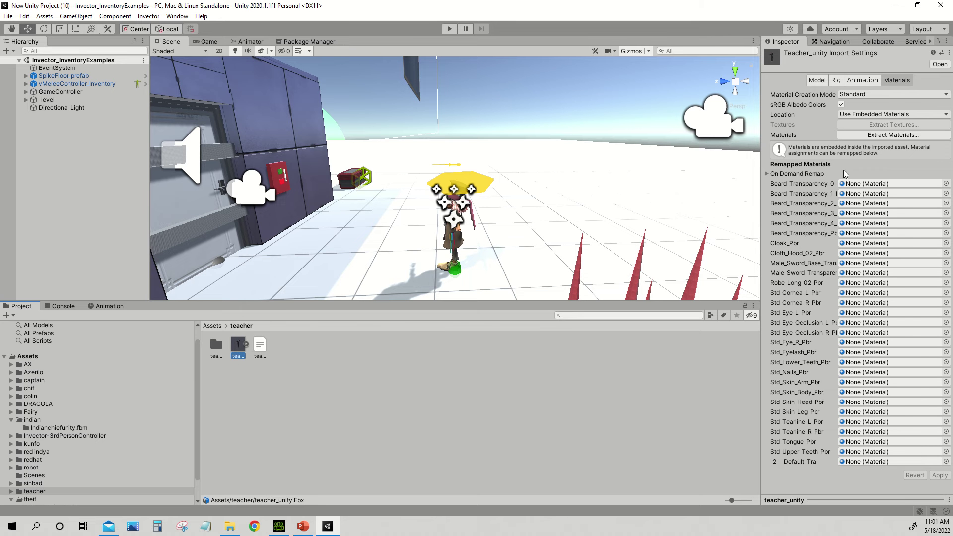
pyautogui.click(894, 135)
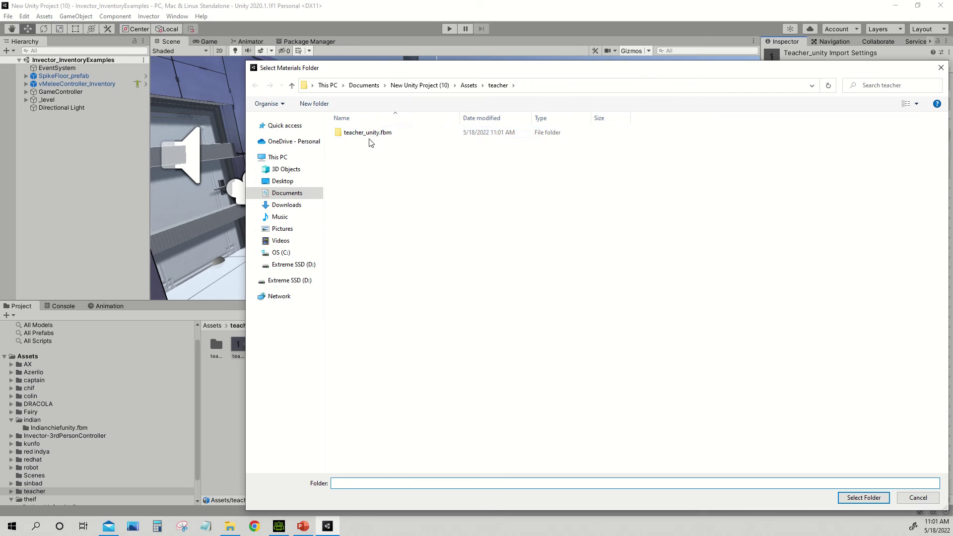
pyautogui.doubleClick(367, 138)
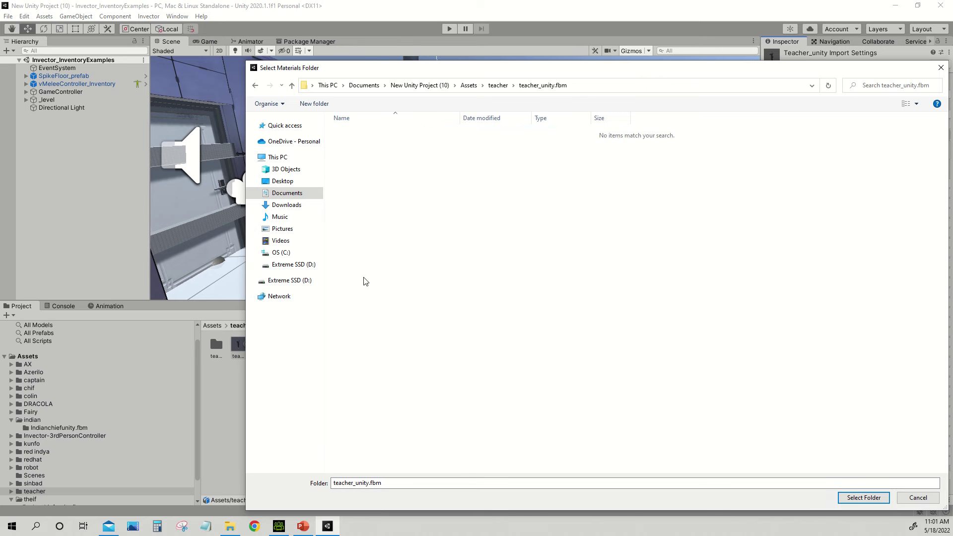
pyautogui.click(864, 497)
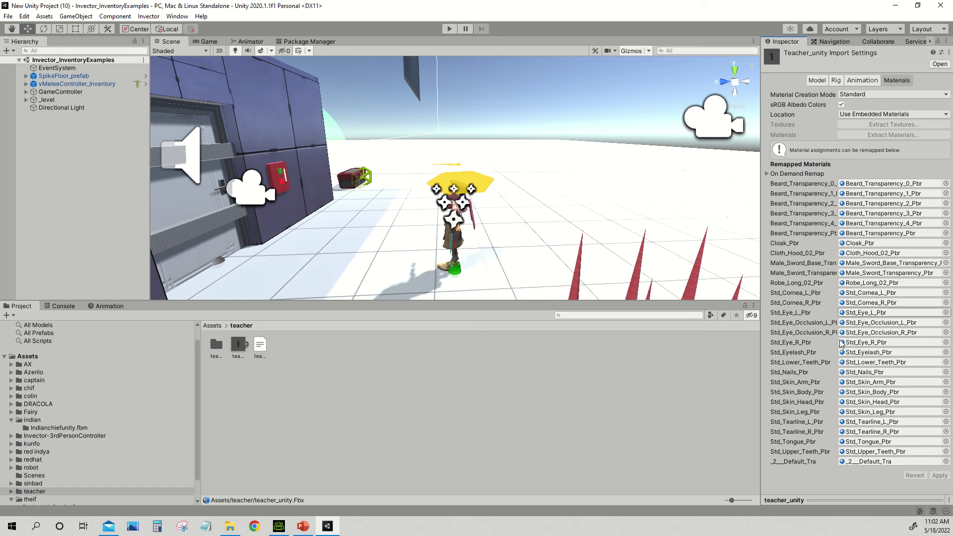
# Set the teacher_unity model's rig animation type to Humanoid, apply it, and view its animation import settings
pyautogui.click(242, 357)
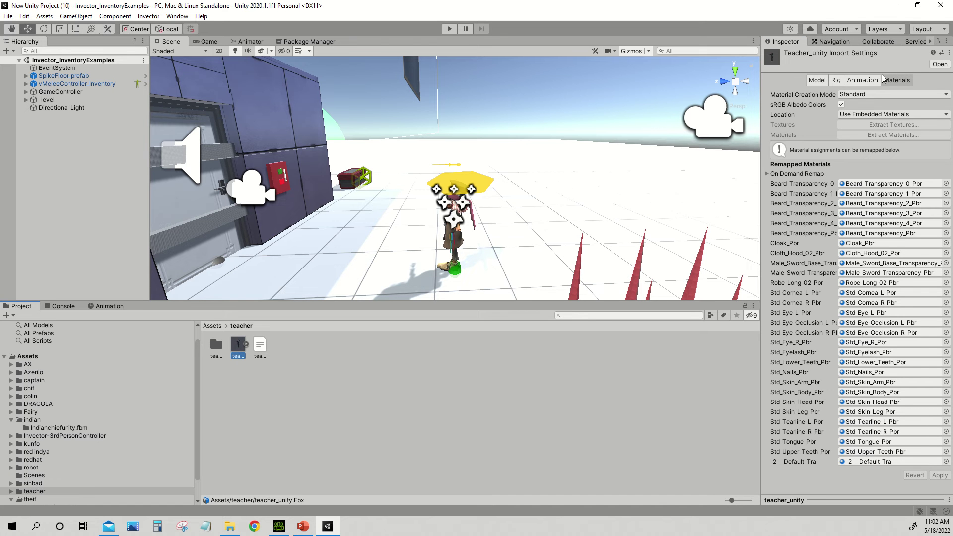
pyautogui.click(837, 81)
pyautogui.click(854, 95)
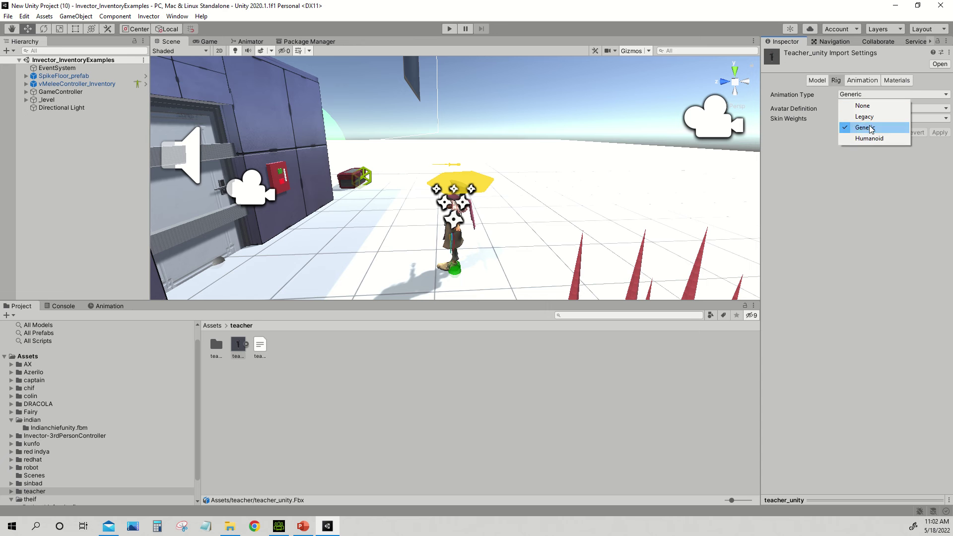
pyautogui.click(869, 139)
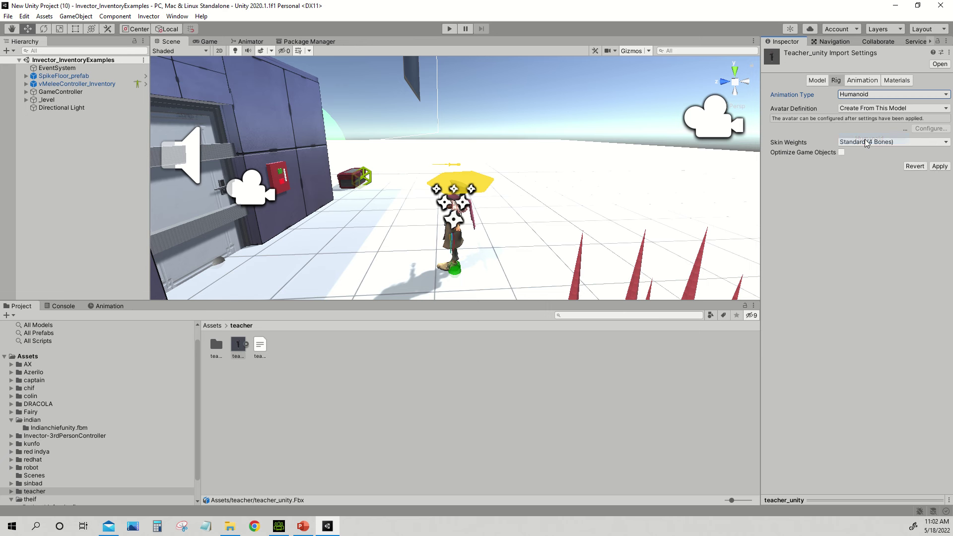
pyautogui.click(940, 166)
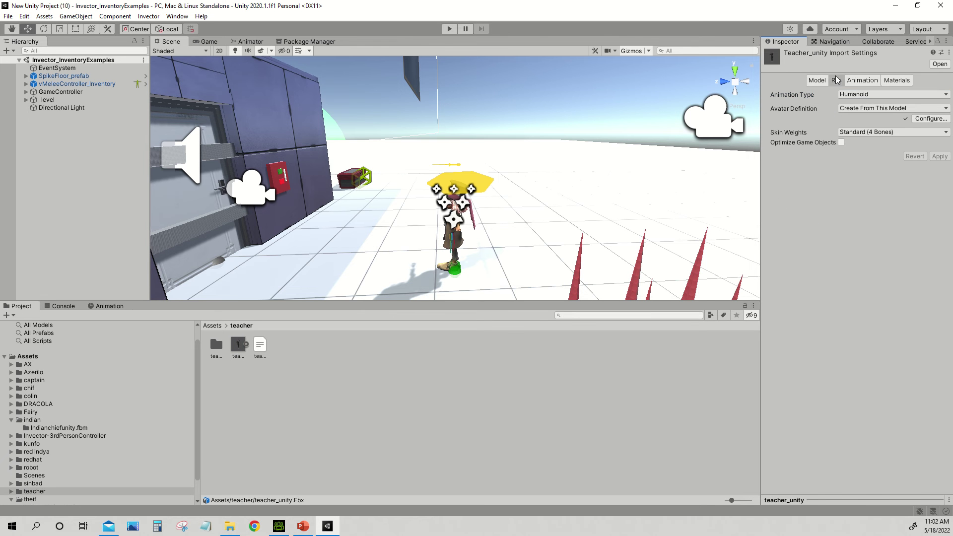
pyautogui.click(861, 82)
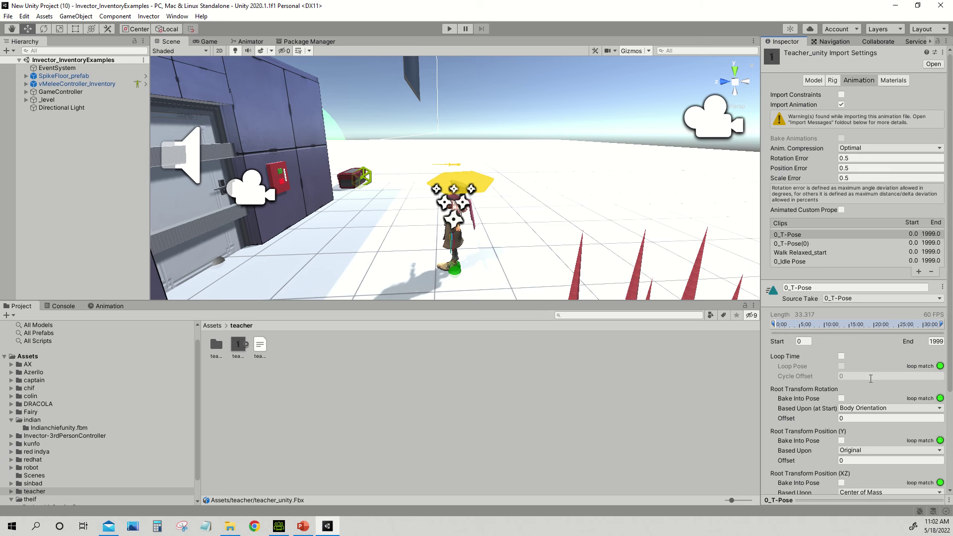
# Add the teacher_unity model to the scene as a child of vMeleeController_Inventory
pyautogui.click(236, 346)
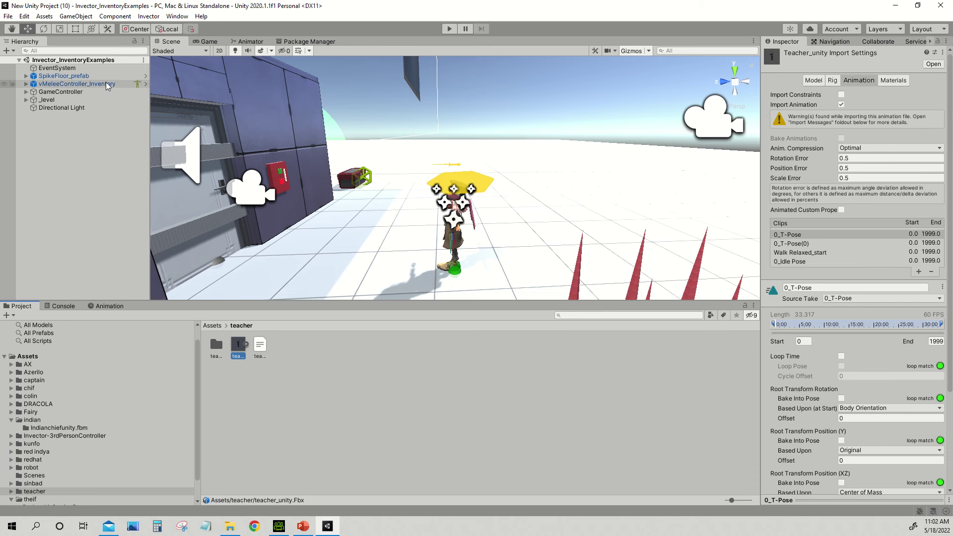
pyautogui.moveTo(244, 349); pyautogui.dragTo(82, 84)
pyautogui.moveTo(82, 84); pyautogui.dragTo(82, 84)
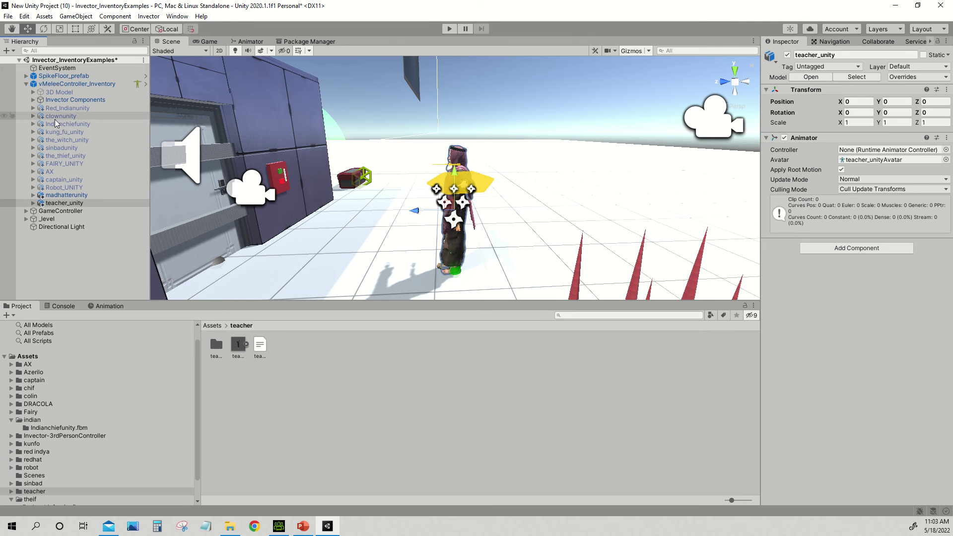
# Deactivate the madhatterunity character under vMeleeController_Inventory so it is hidden in the scene
pyautogui.click(78, 196)
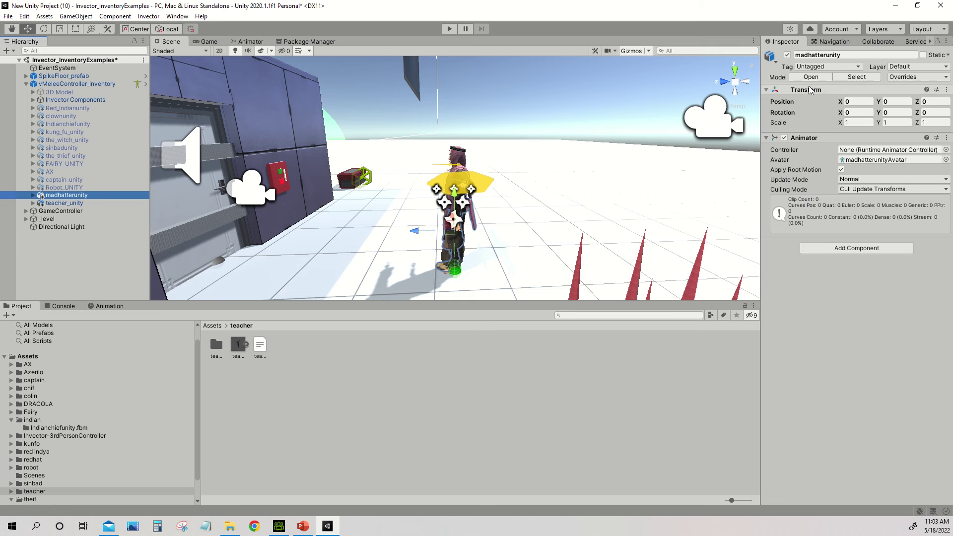
pyautogui.click(788, 56)
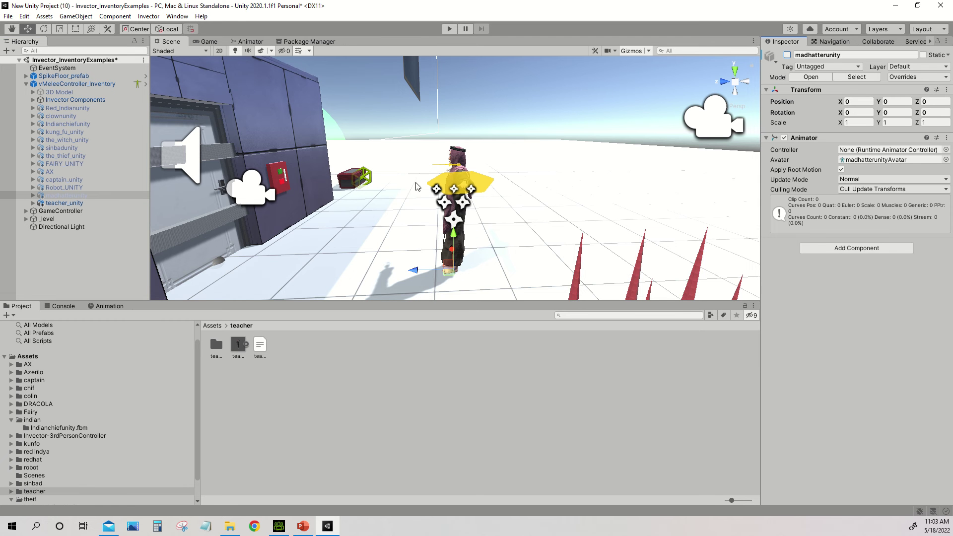
pyautogui.moveTo(416, 187); pyautogui.dragTo(355, 202, button='right')
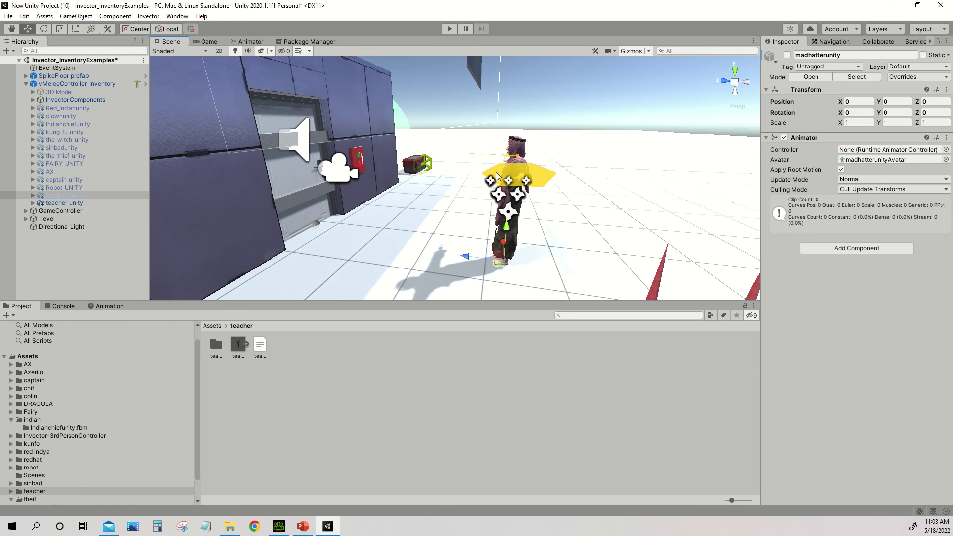
# Assign teacher_unityAvatar as the avatar in the Animator of vMeleeController_Inventory
pyautogui.click(78, 204)
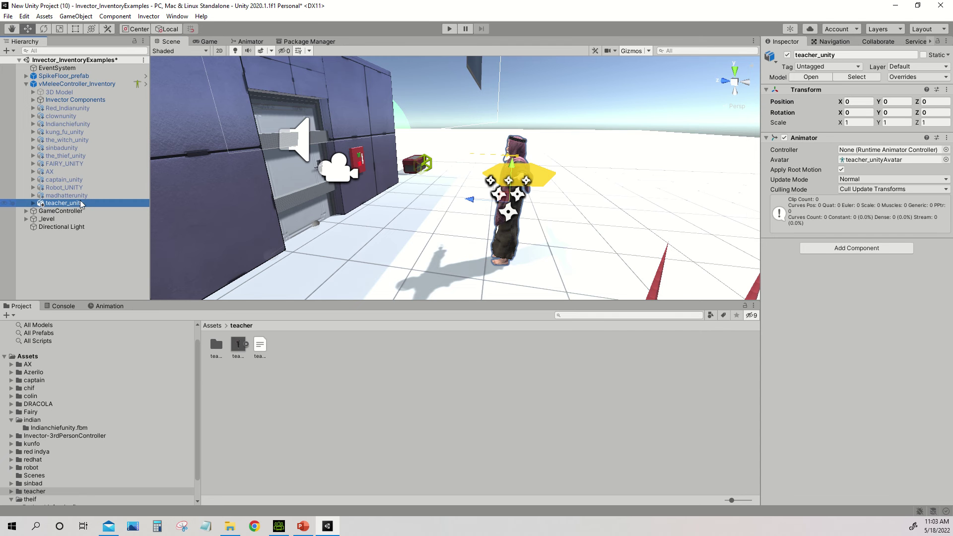
pyautogui.click(61, 84)
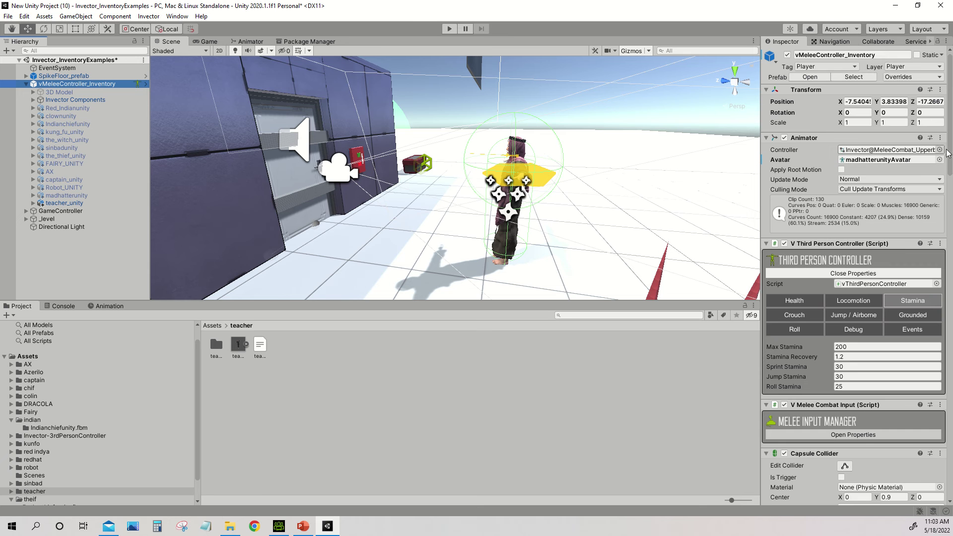
pyautogui.click(940, 160)
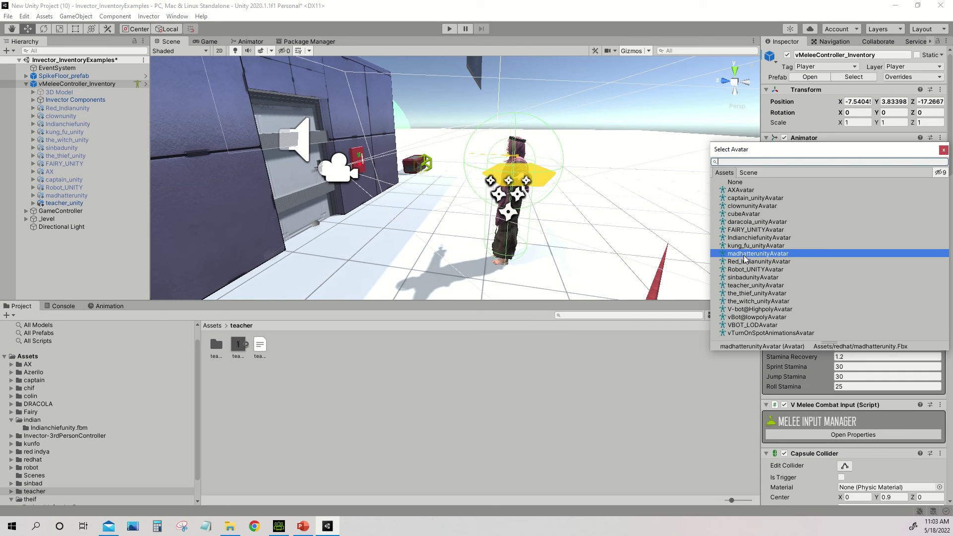
pyautogui.click(746, 286)
pyautogui.doubleClick(749, 287)
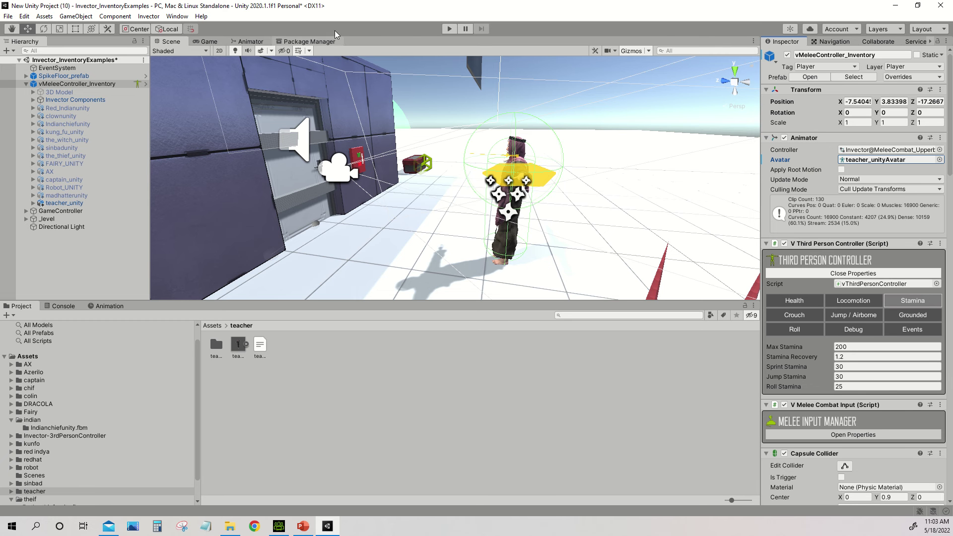
# Play the scene, restart it once, and walk the teacher character around to test its movement
pyautogui.click(450, 29)
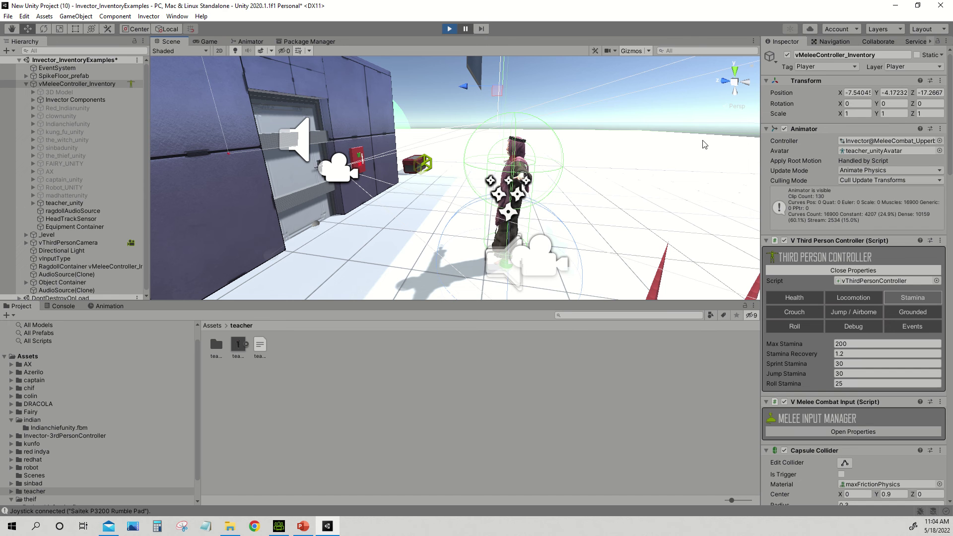
pyautogui.click(451, 28)
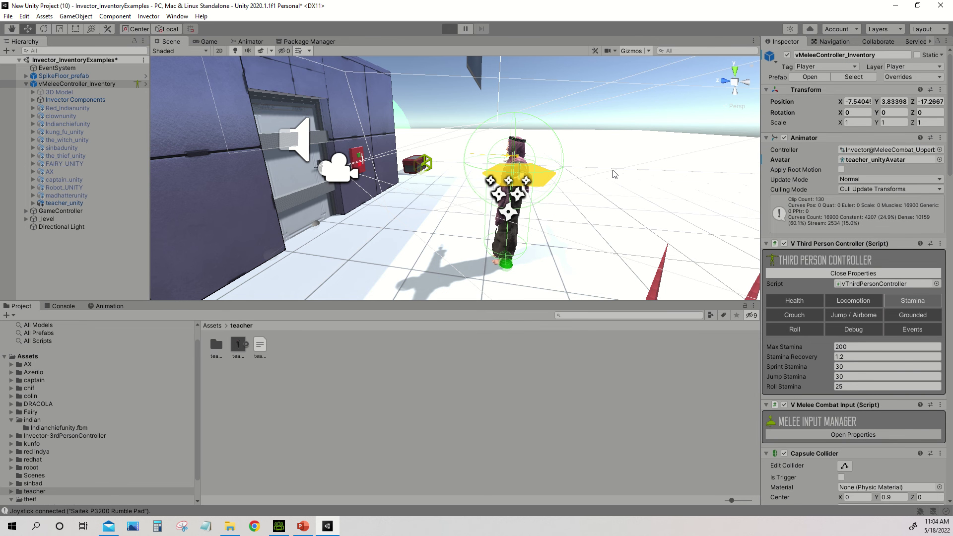
pyautogui.click(450, 28)
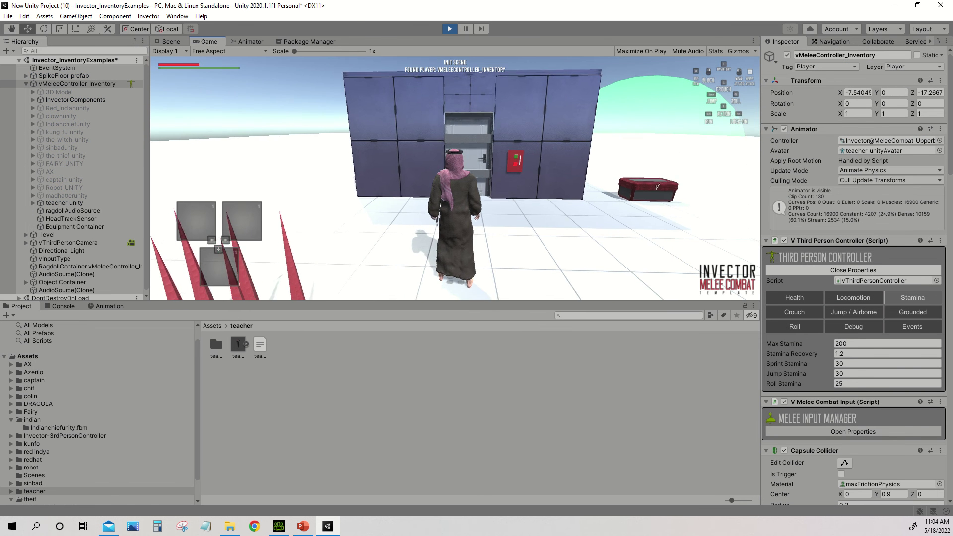
pyautogui.press('w')
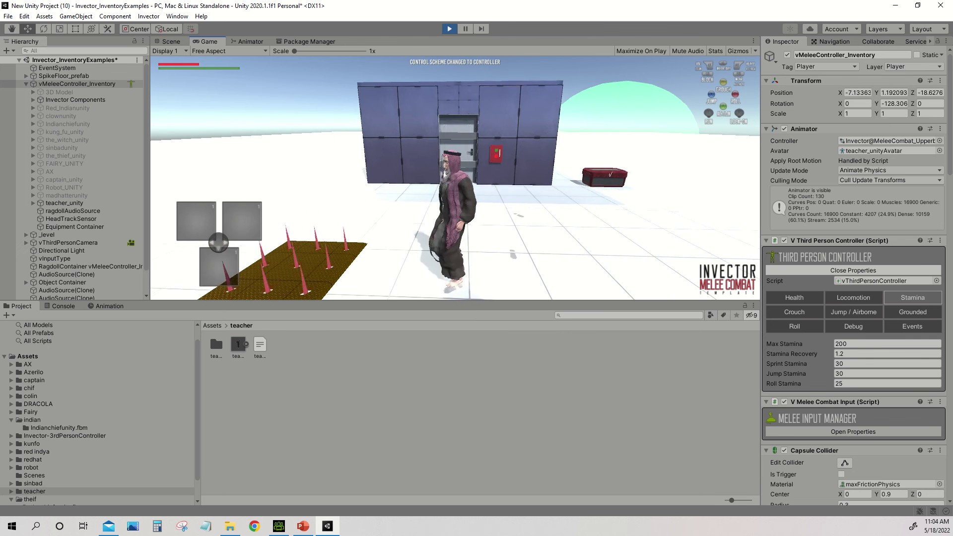
# Test the teacher character's walking, jumping and crouching on the open floor in play mode
pyautogui.press('s')
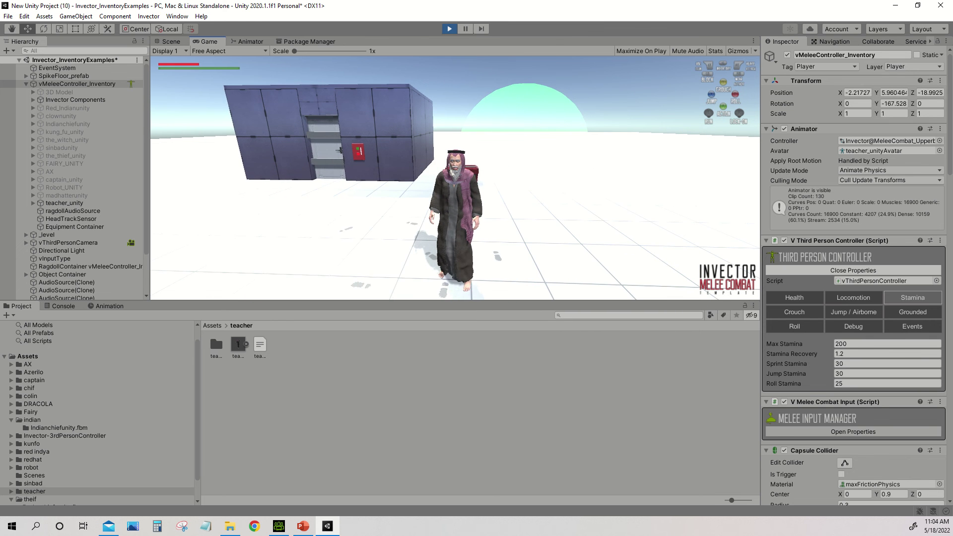
pyautogui.press('w')
pyautogui.press('space')
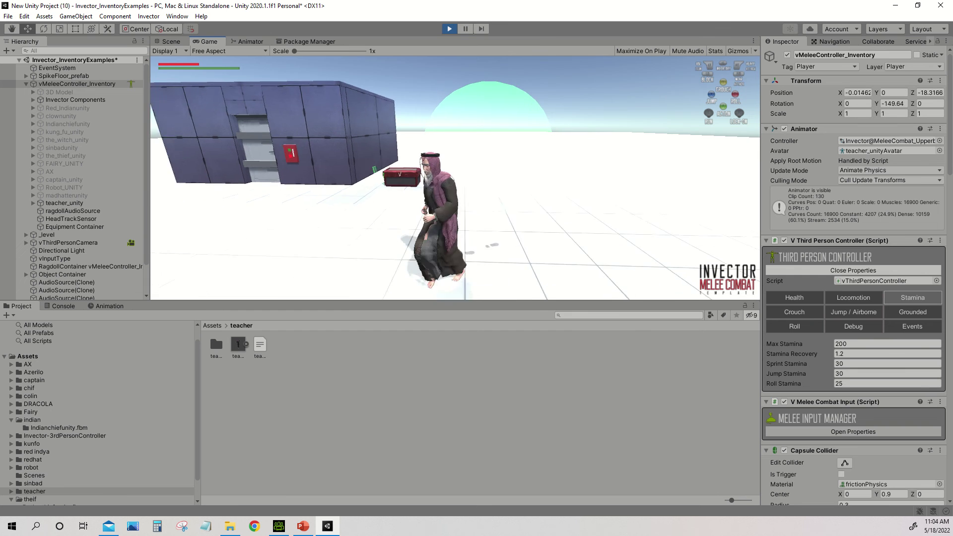
pyautogui.press('c')
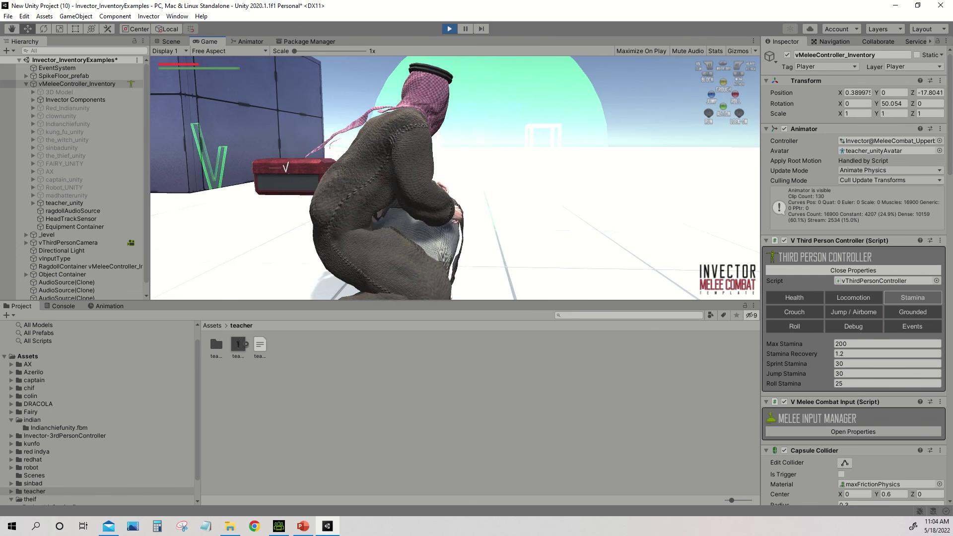
pyautogui.press('c')
pyautogui.press('s')
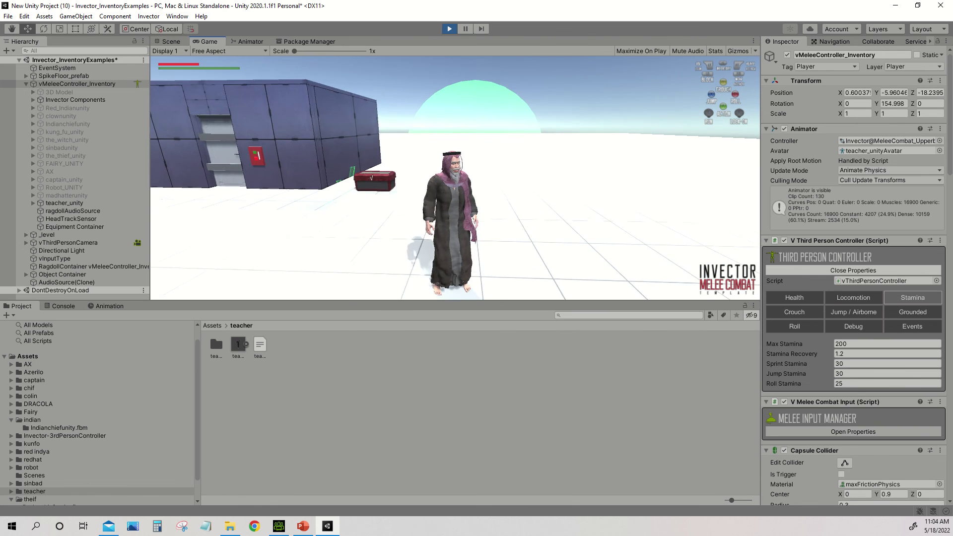
pyautogui.press('c')
pyautogui.press('c')
pyautogui.press('space')
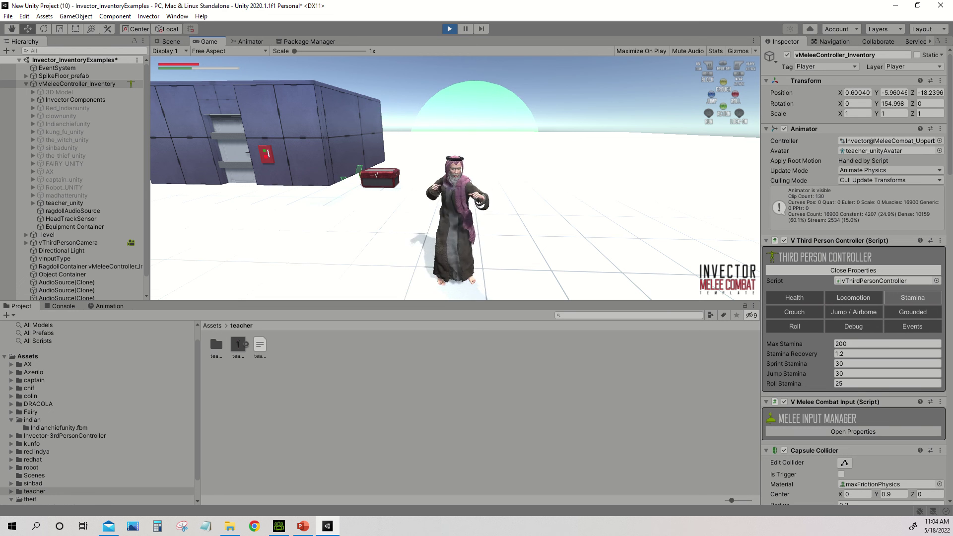
# Open the in-game inventory, view its Options and Items pages, and return to the game
pyautogui.press('i')
pyautogui.press('e')
pyautogui.press('e')
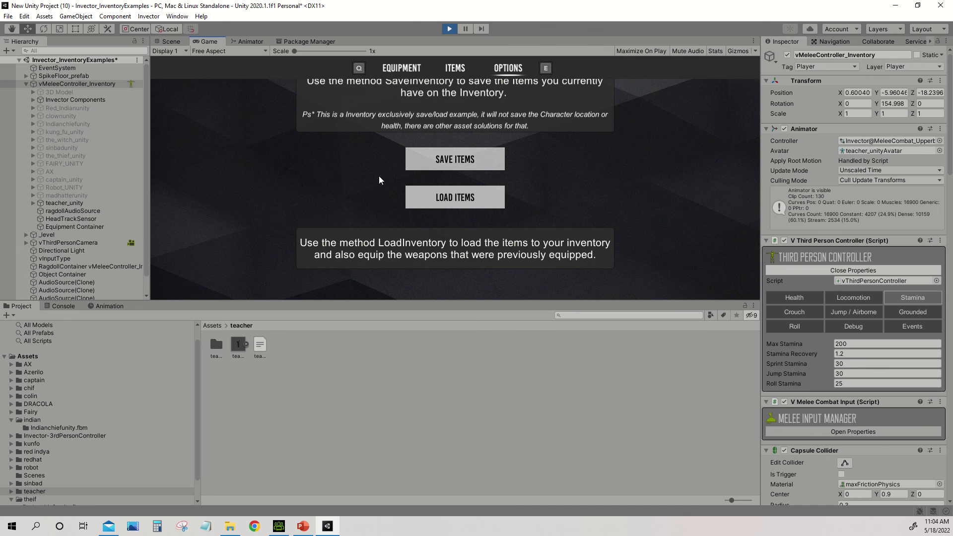
pyautogui.click(356, 71)
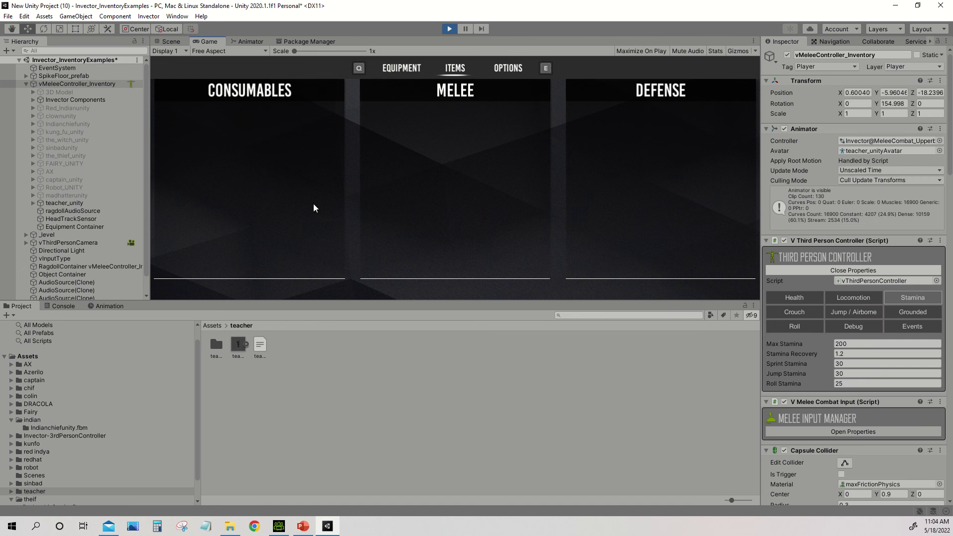
pyautogui.press('i')
# Run the teacher character to the red chest and open it to collect its item
pyautogui.press('w')
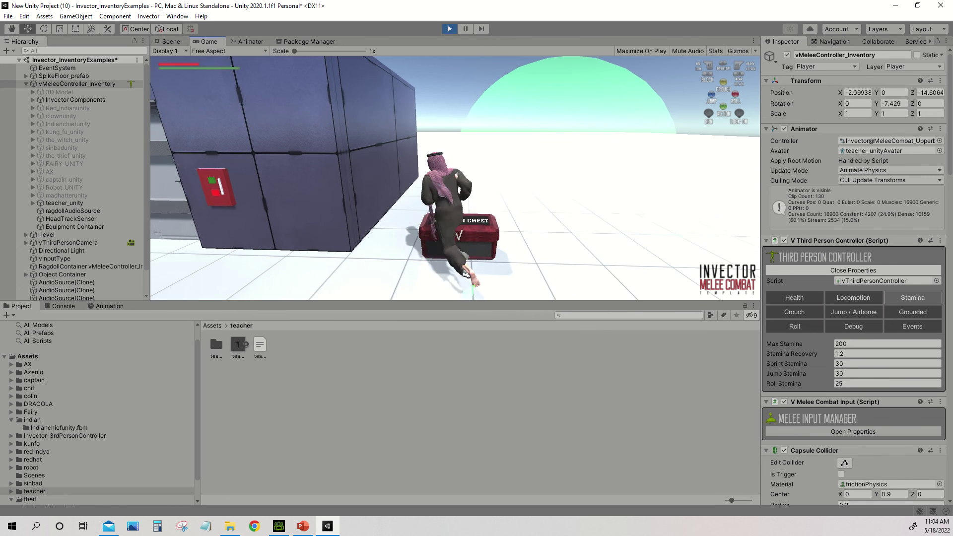
pyautogui.press('e')
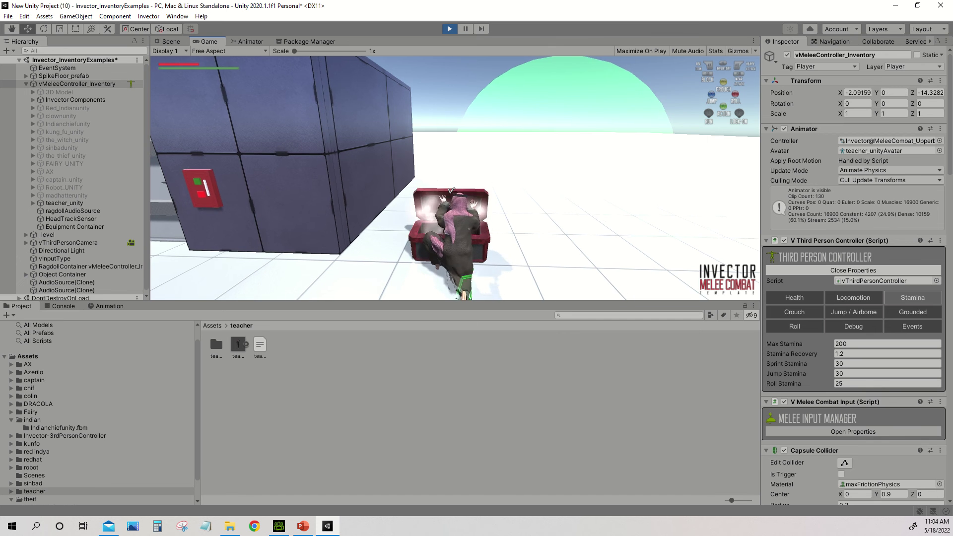
pyautogui.press('s')
# Bring the teacher character to the red panel beside the door, crouch and stand there, and interact with the panel to unlock the door
pyautogui.press('w')
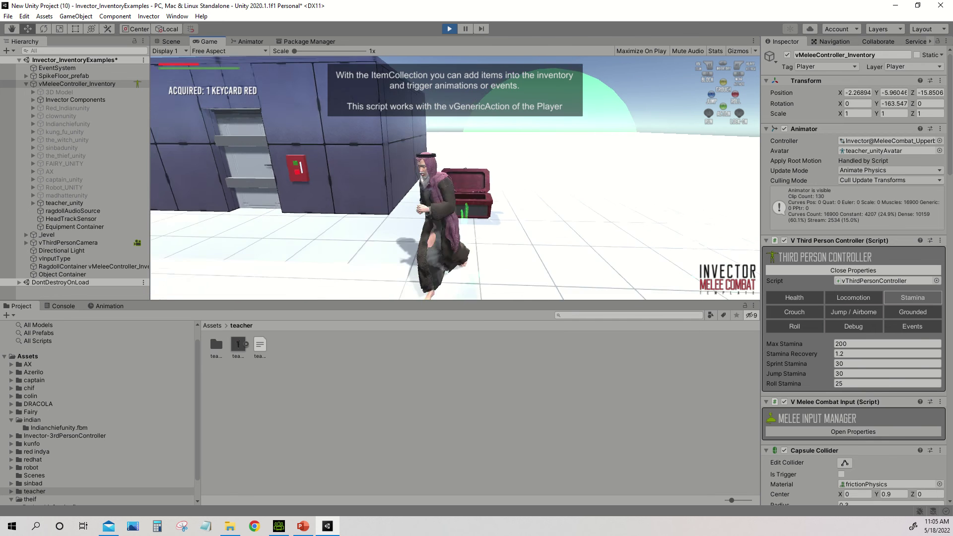
pyautogui.press('w')
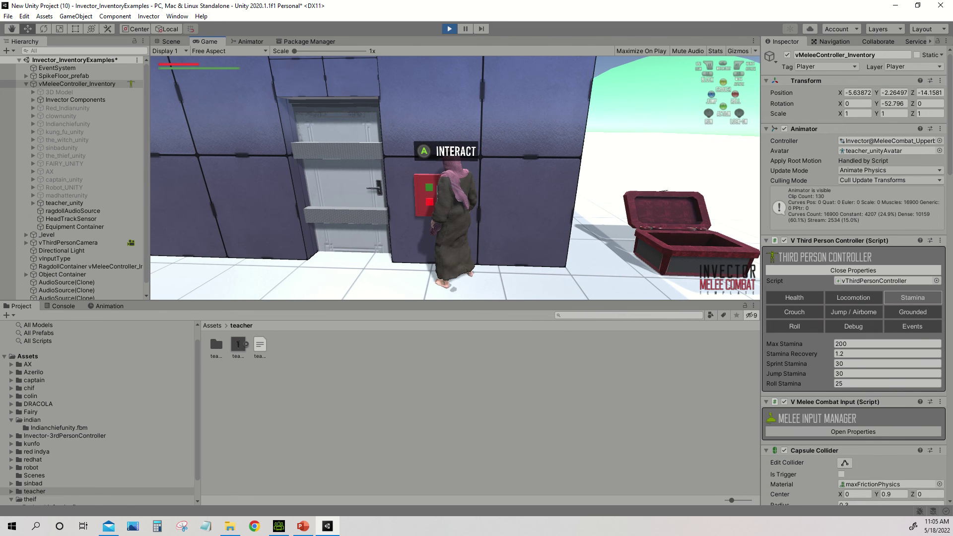
pyautogui.press('a')
pyautogui.press('c')
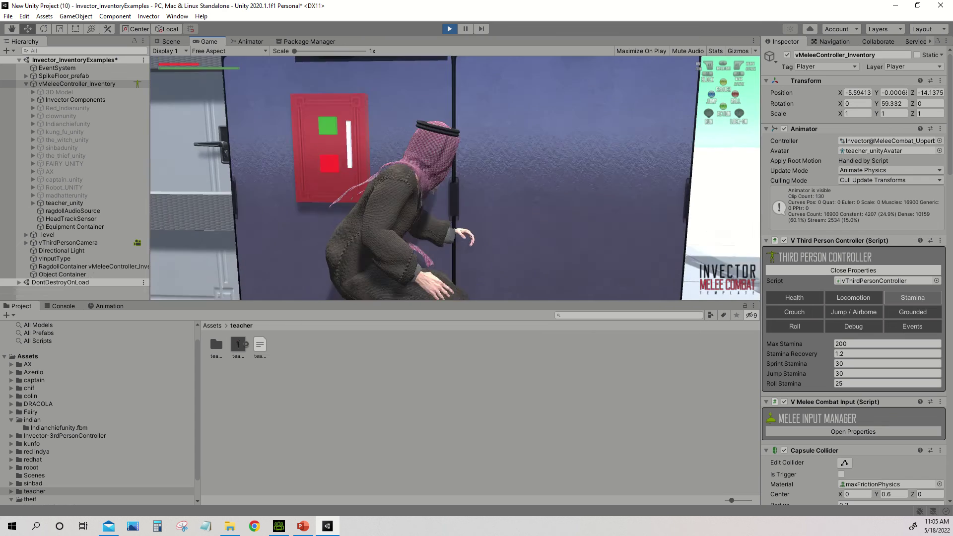
pyautogui.press('w')
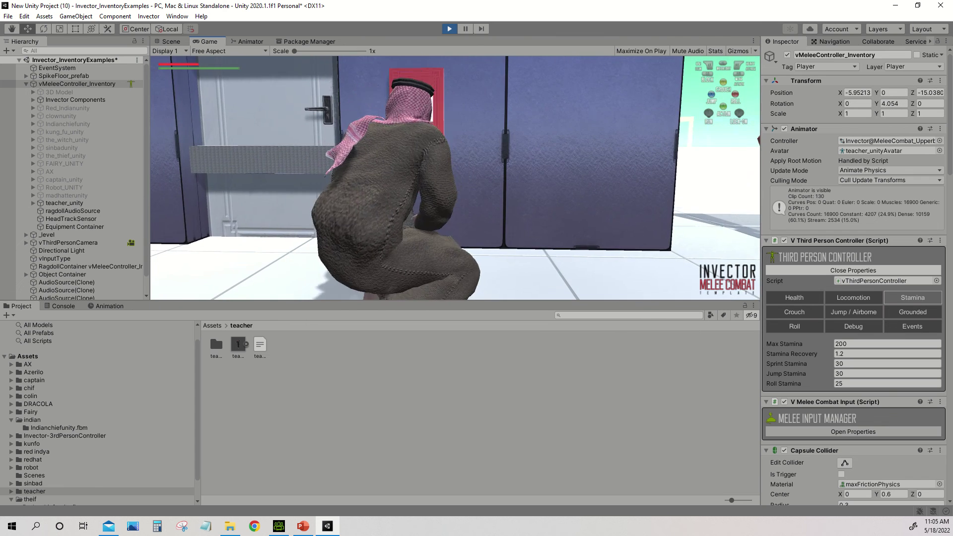
pyautogui.press('c')
pyautogui.press('w')
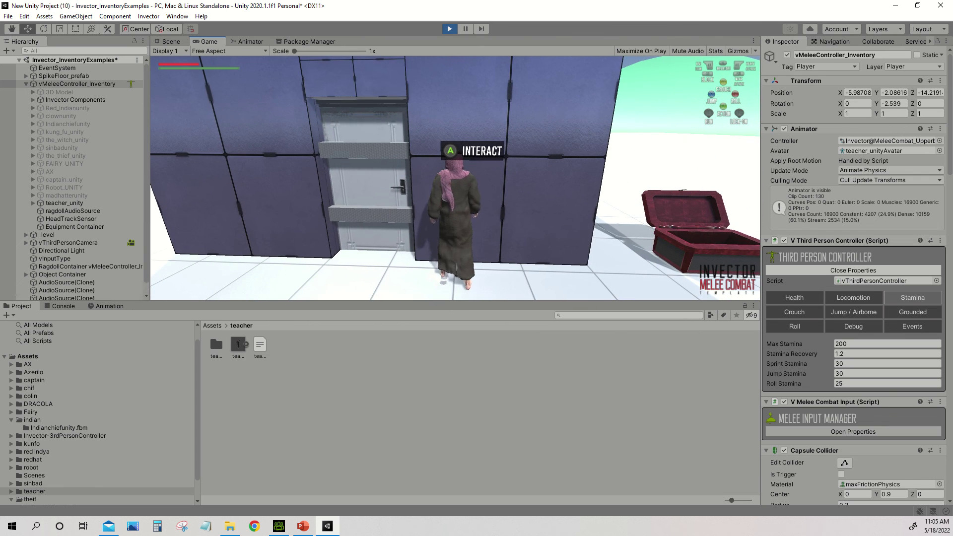
pyautogui.press('e')
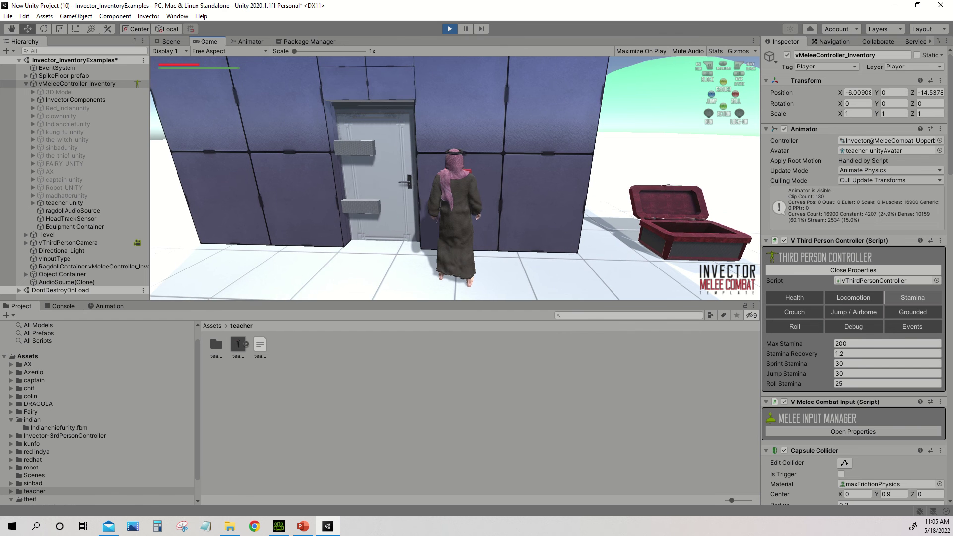
# Run the teacher character through the opened door and pick up the short sword inside the room
pyautogui.press('s')
pyautogui.press('w')
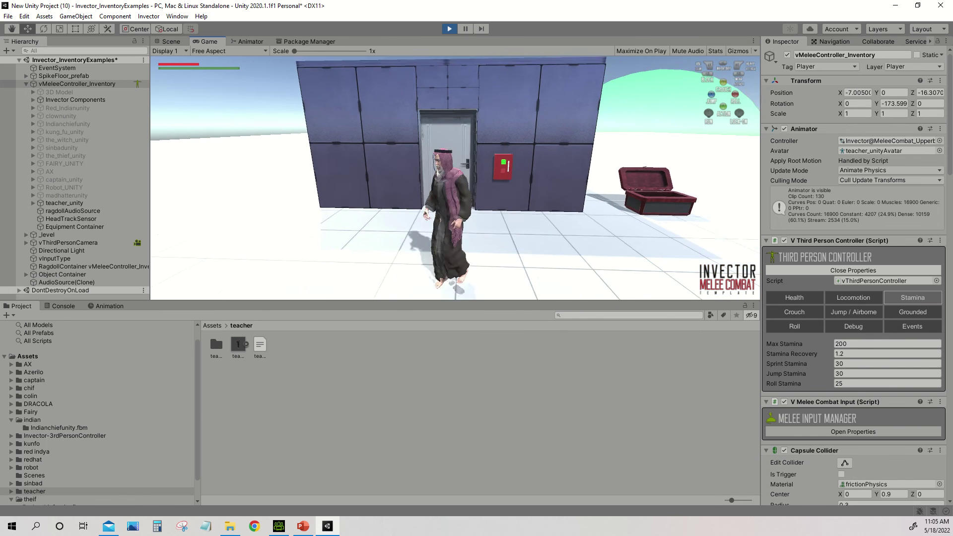
pyautogui.press('w')
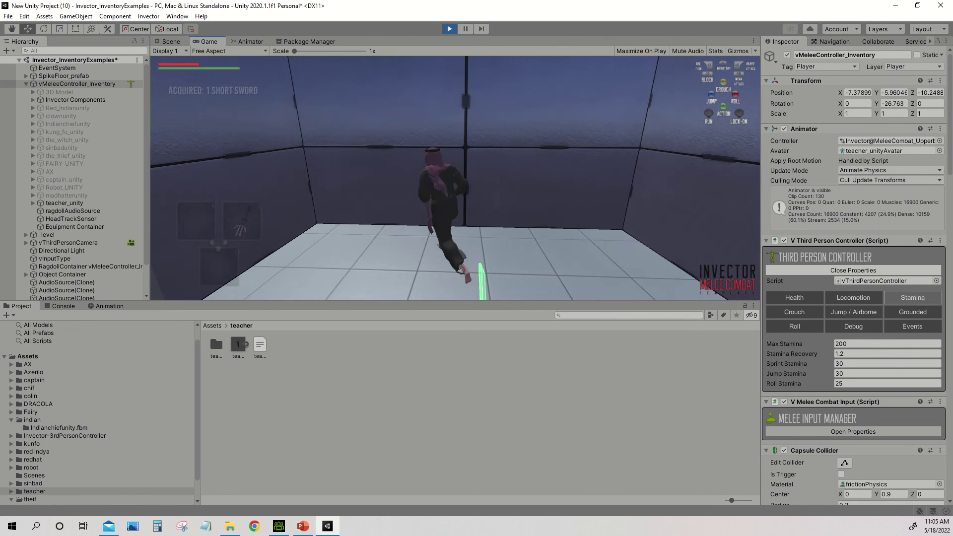
pyautogui.press('s')
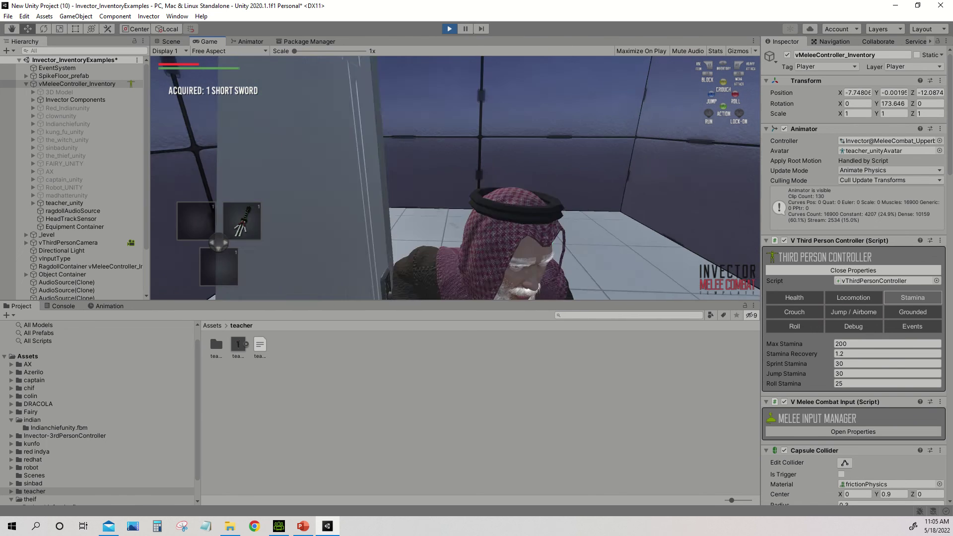
# Take the teacher character back outside and test moving and attacking with the short sword
pyautogui.press('s')
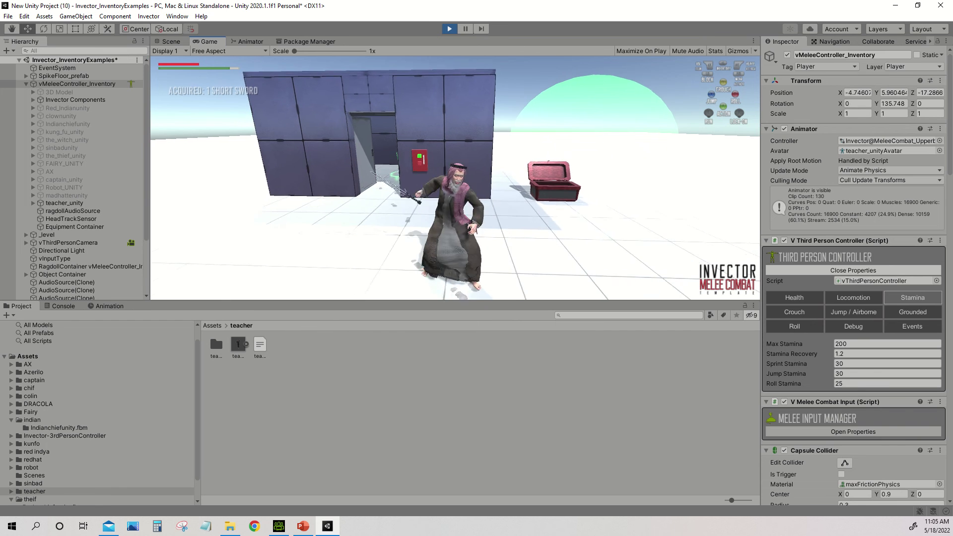
pyautogui.press('s')
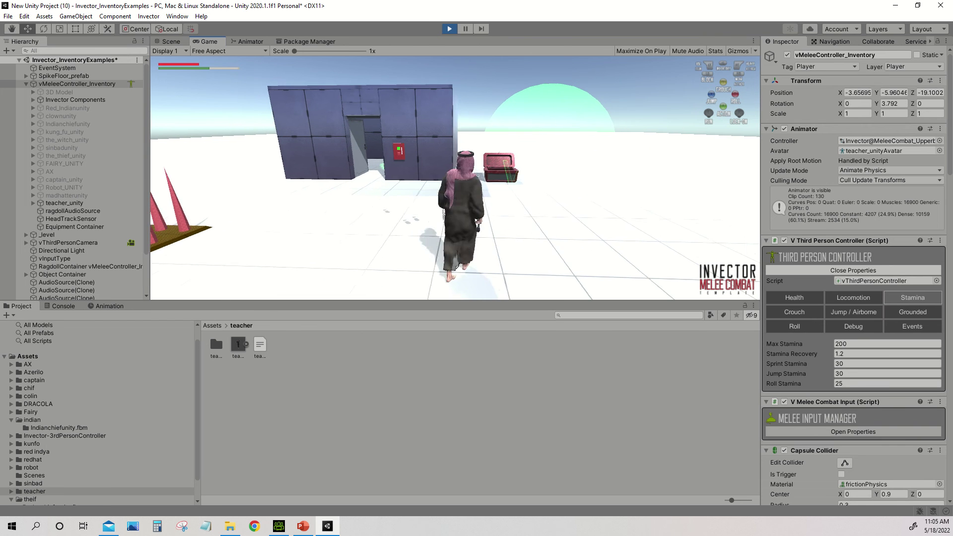
pyautogui.press('s')
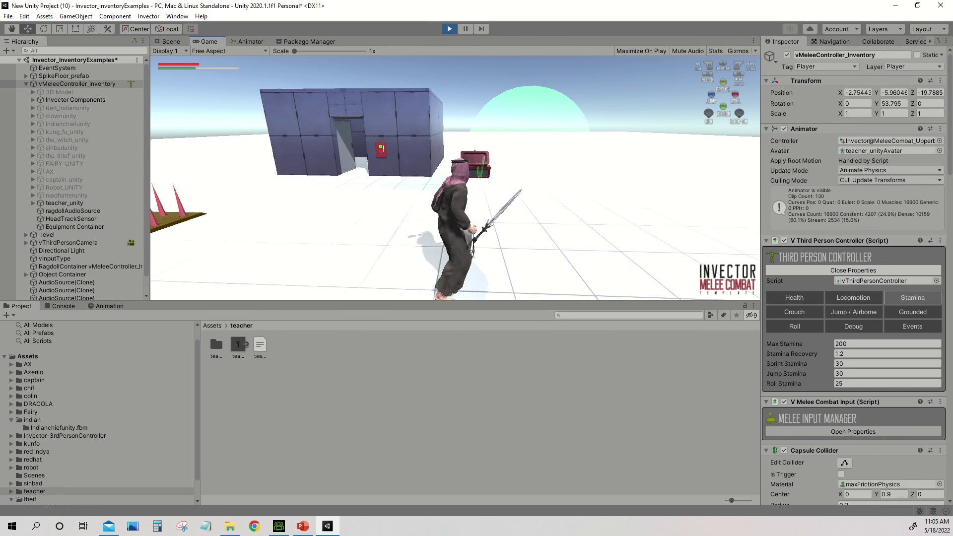
pyautogui.moveTo(455, 178)
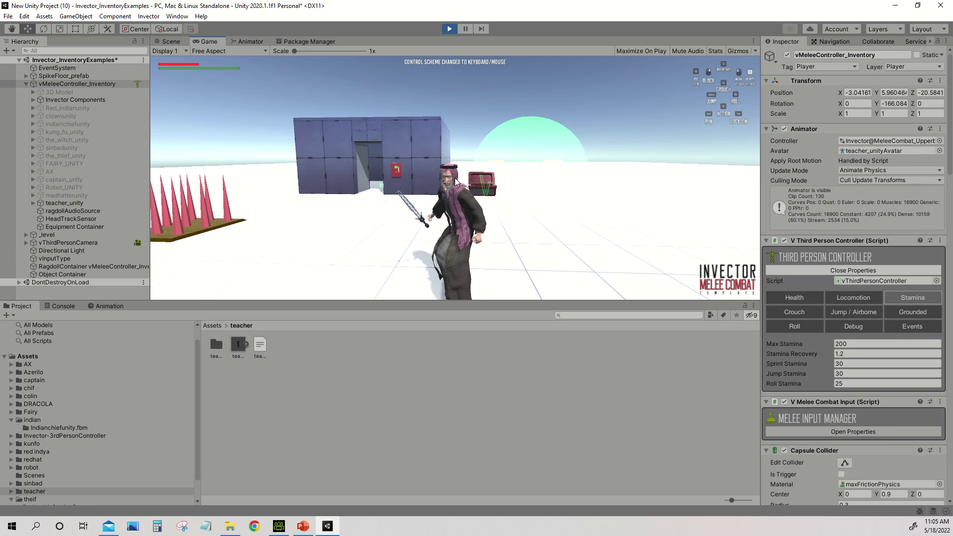
pyautogui.moveTo(427, 22)
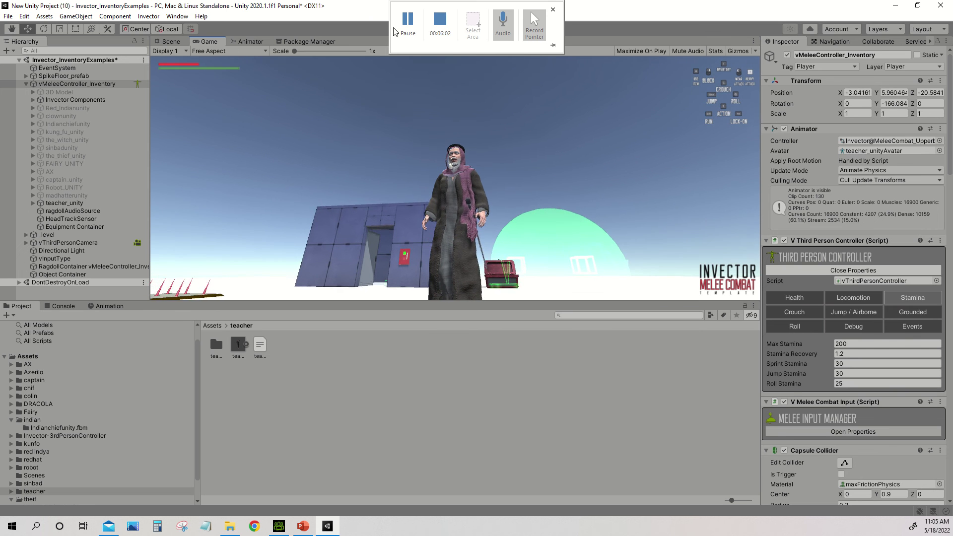